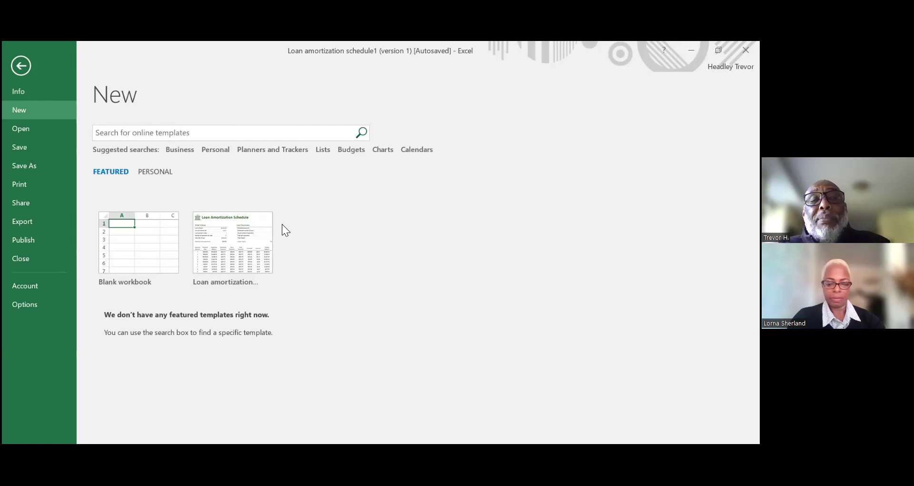
Step: Search the online templates for "loan", then return to the loan amortization worksheet
{"action": "left_click", "coordinate": [272, 134]}
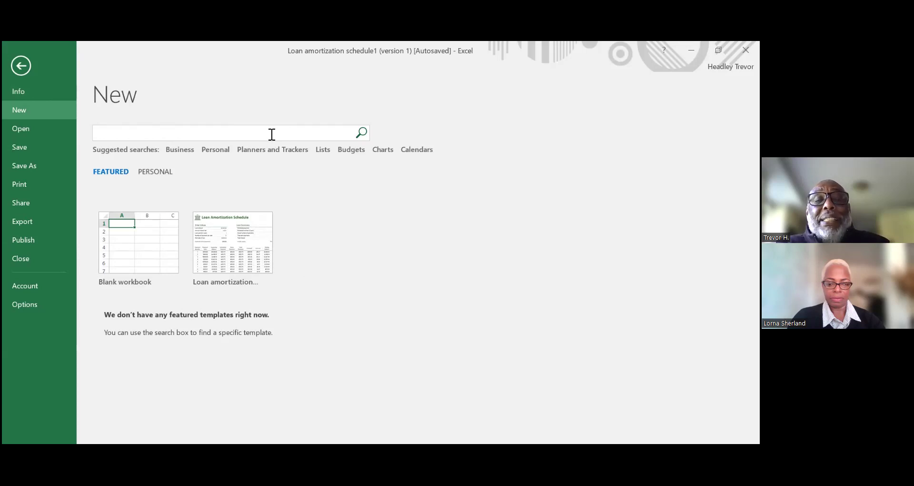
{"action": "type", "text": "loan"}
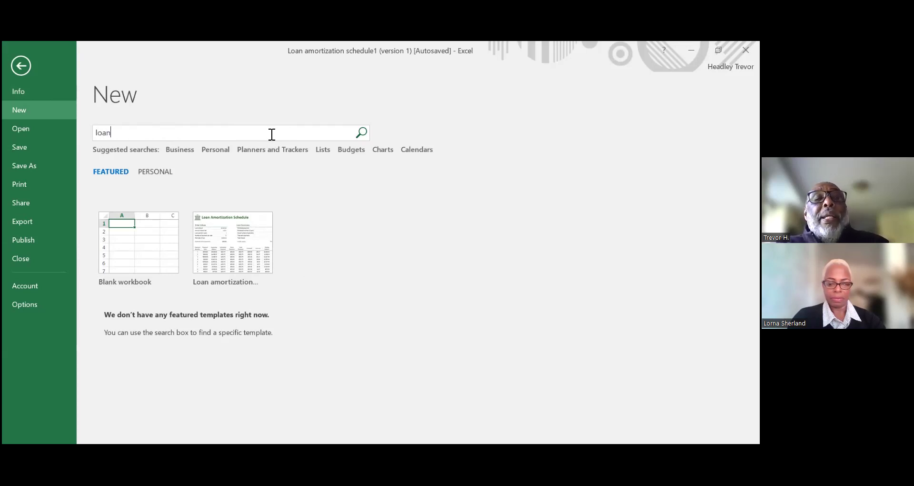
{"action": "left_click", "coordinate": [366, 130]}
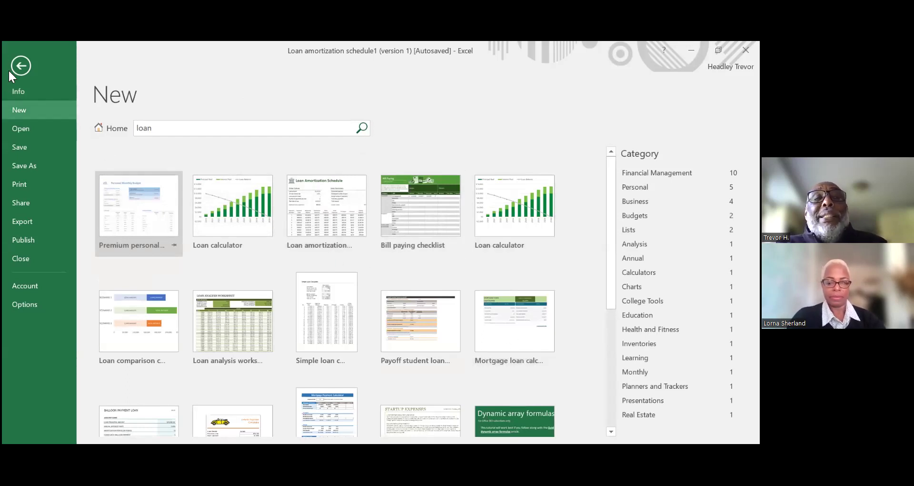
{"action": "left_click", "coordinate": [23, 65]}
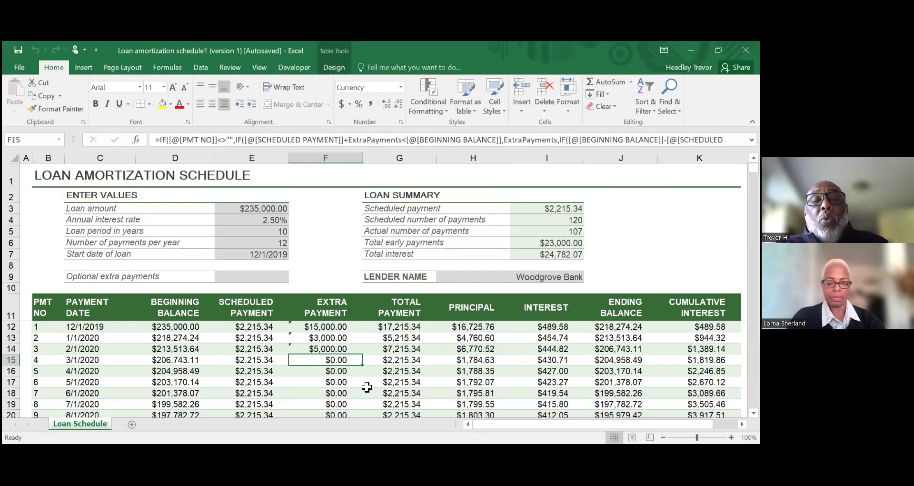
Step: Examine the loan input cells: loan amount, annual interest rate, loan period, number of payments per year and start date
{"action": "left_click", "coordinate": [369, 385]}
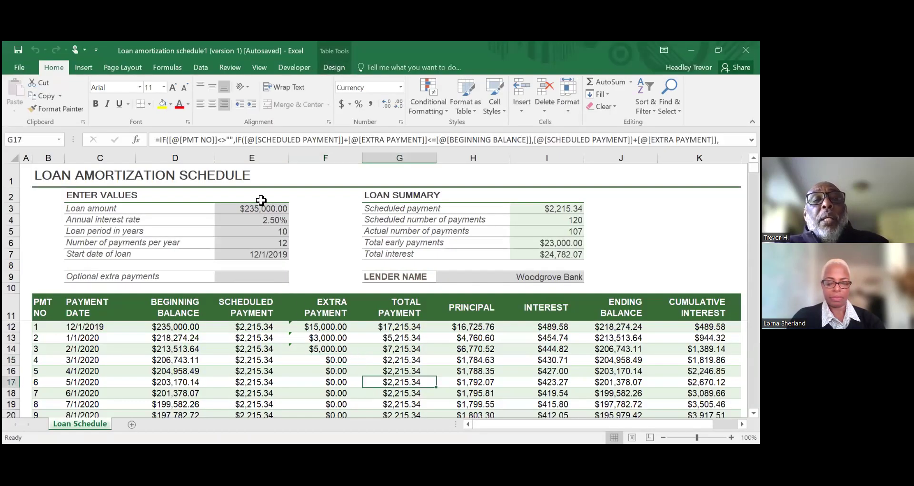
{"action": "left_click", "coordinate": [278, 210]}
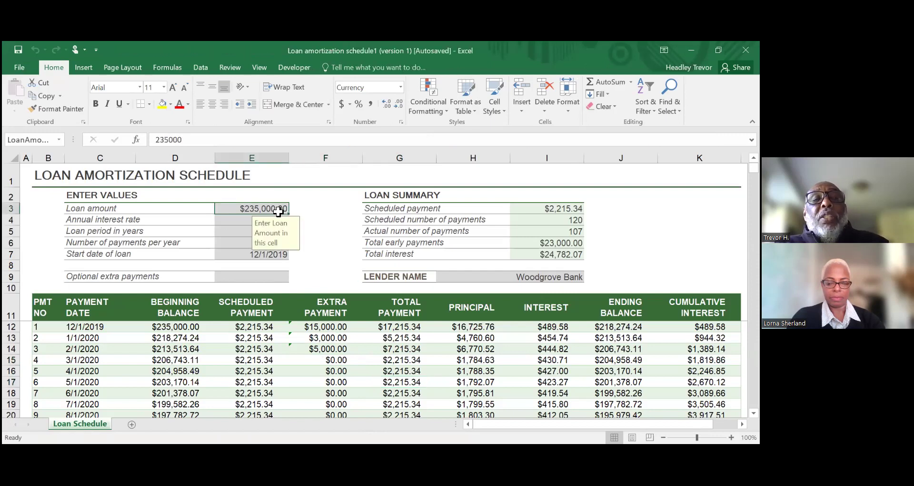
{"action": "left_click", "coordinate": [235, 221]}
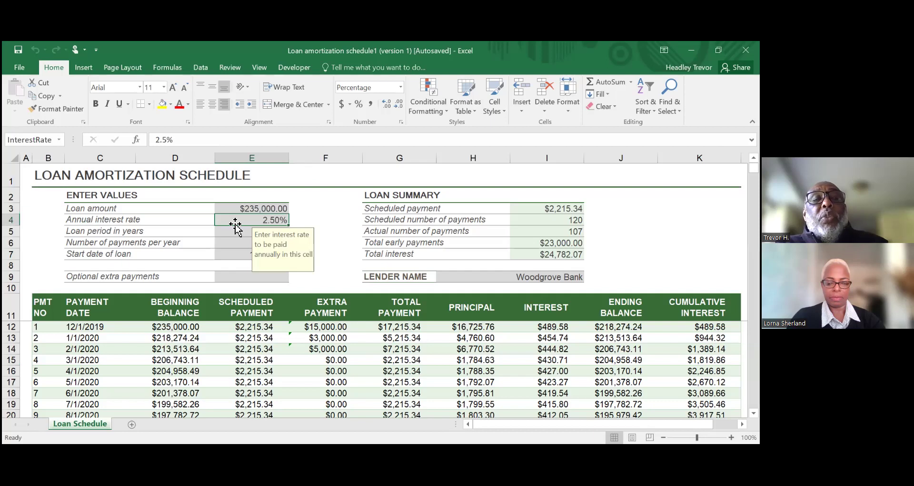
{"action": "left_click", "coordinate": [238, 240]}
{"action": "left_click", "coordinate": [241, 232]}
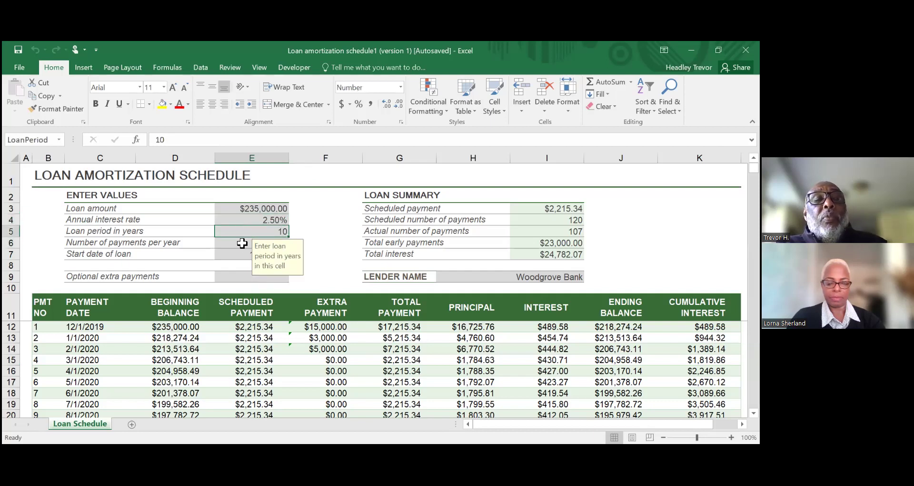
{"action": "left_click", "coordinate": [242, 243]}
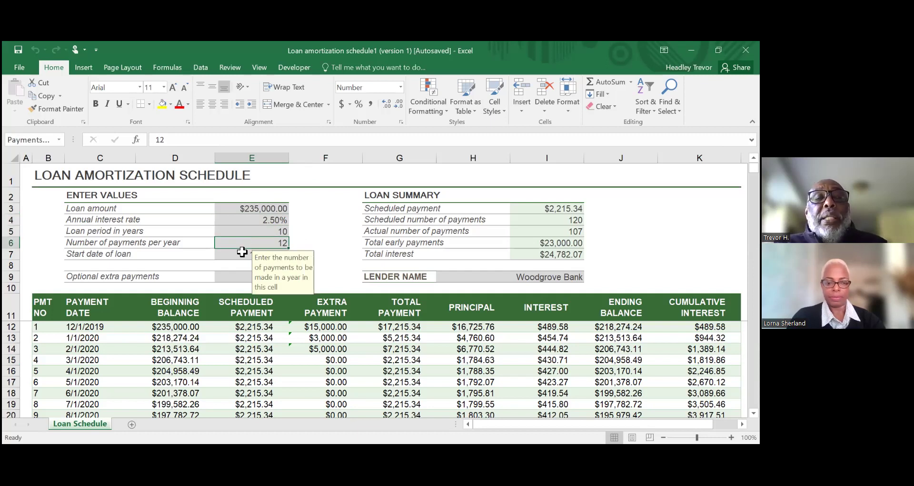
{"action": "left_click", "coordinate": [242, 253]}
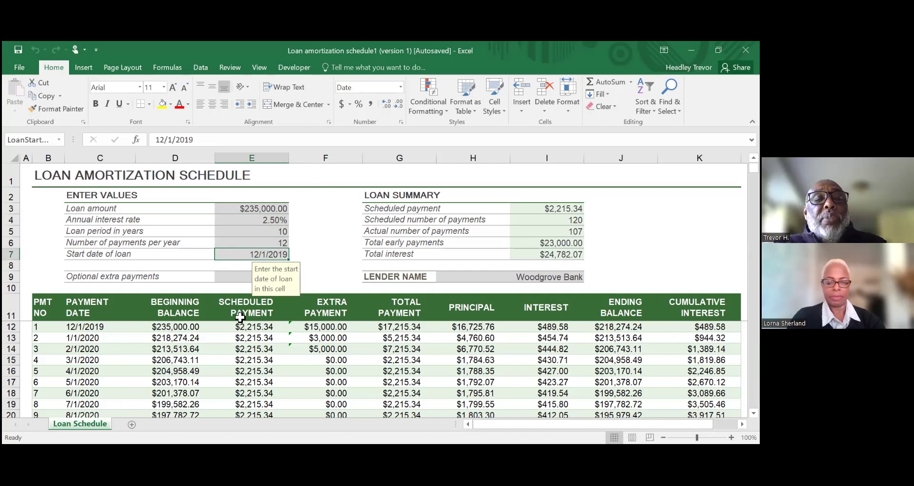
{"action": "scroll", "coordinate": [230, 370], "scroll_direction": "down", "scroll_amount": 1}
{"action": "scroll", "coordinate": [230, 370], "scroll_direction": "up", "scroll_amount": 1}
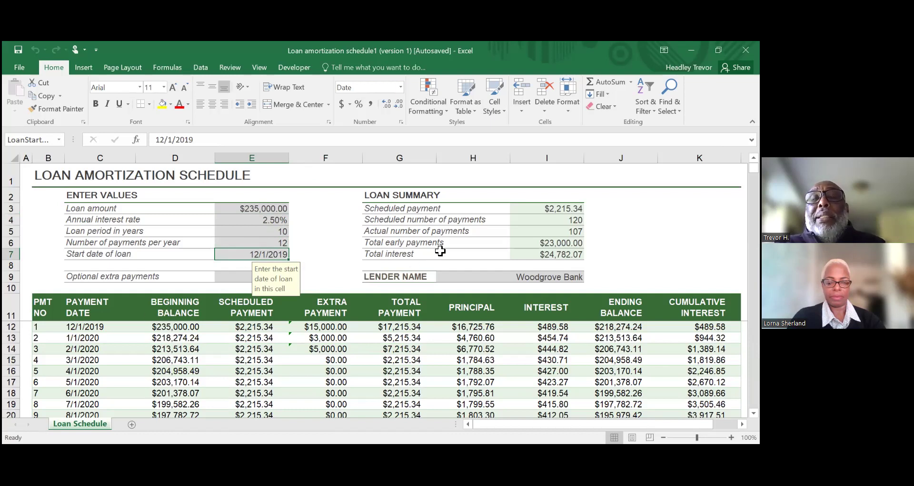
{"action": "left_click", "coordinate": [231, 285]}
{"action": "left_click", "coordinate": [266, 271]}
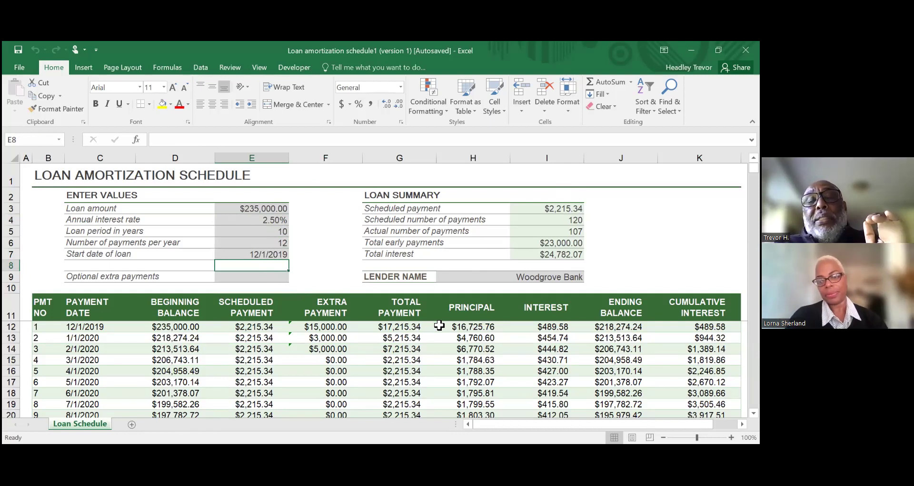
Step: Clear the extra payment amounts for payments 1, 2 and 3 in cells F12 to F14
{"action": "left_click", "coordinate": [347, 329]}
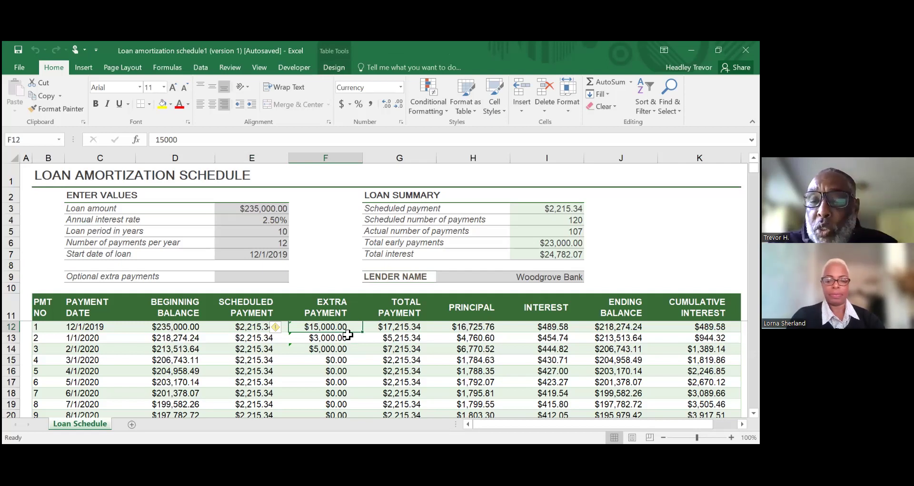
{"action": "key", "text": "Delete"}
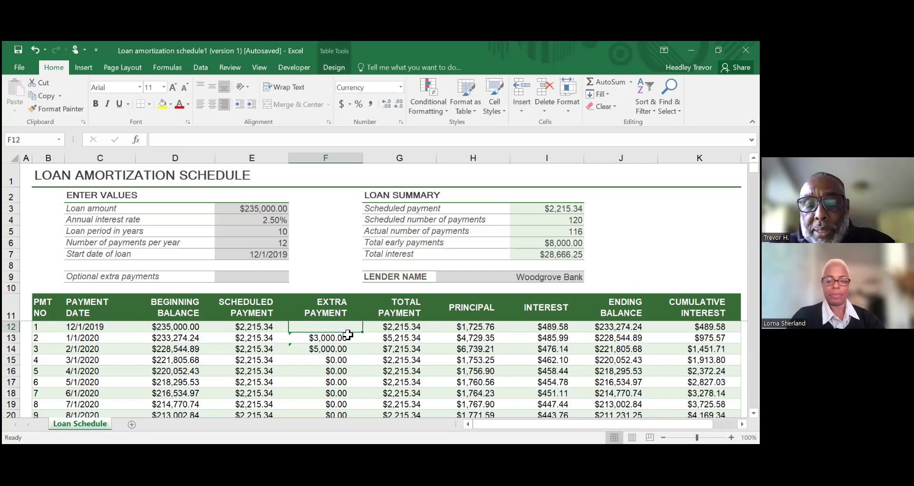
{"action": "left_click", "coordinate": [348, 335]}
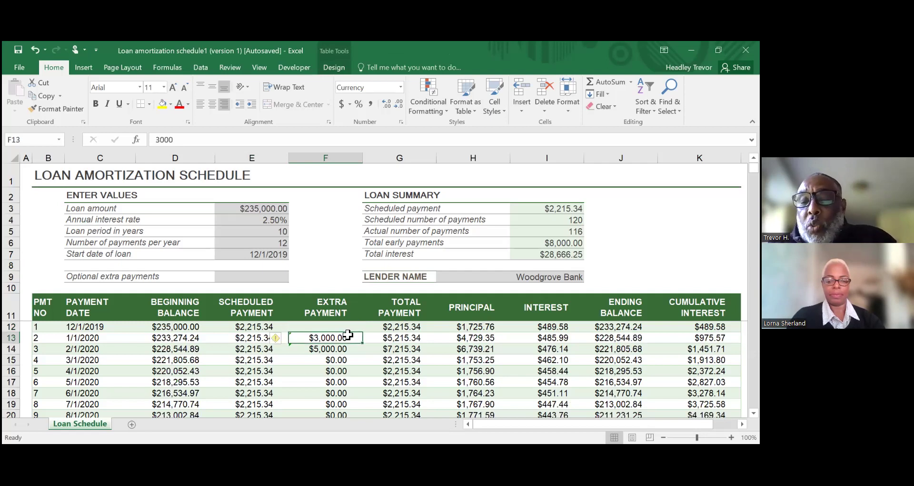
{"action": "key", "text": "Delete"}
{"action": "key", "text": "Down"}
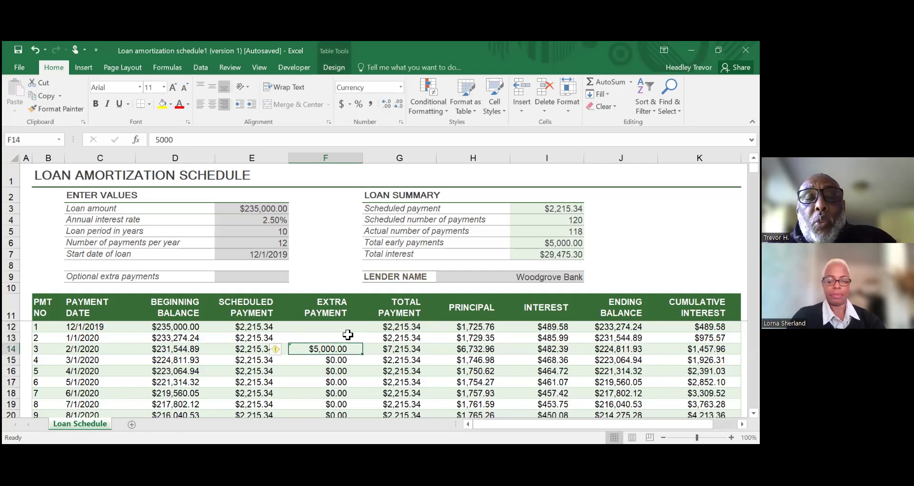
{"action": "key", "text": "Delete"}
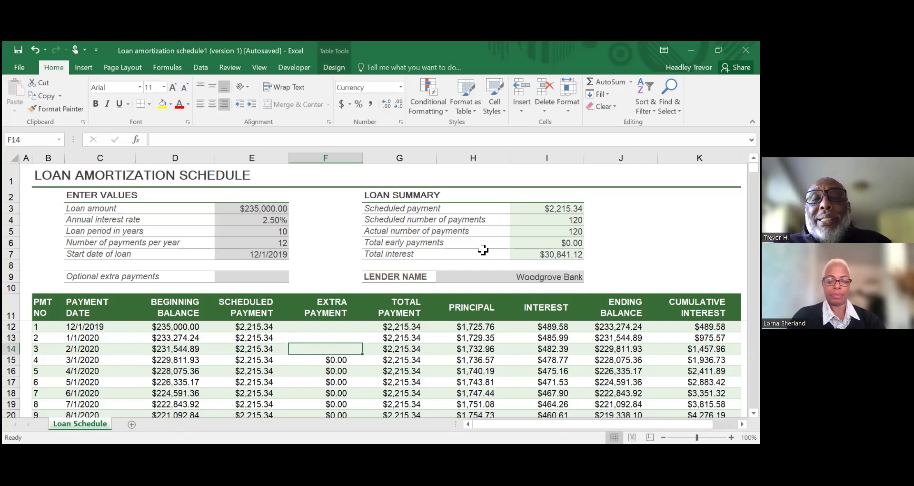
Step: Enter extra payments of 15000 for payment 1 in F12 and 10000 for payment 2 in F13
{"action": "left_click", "coordinate": [530, 244]}
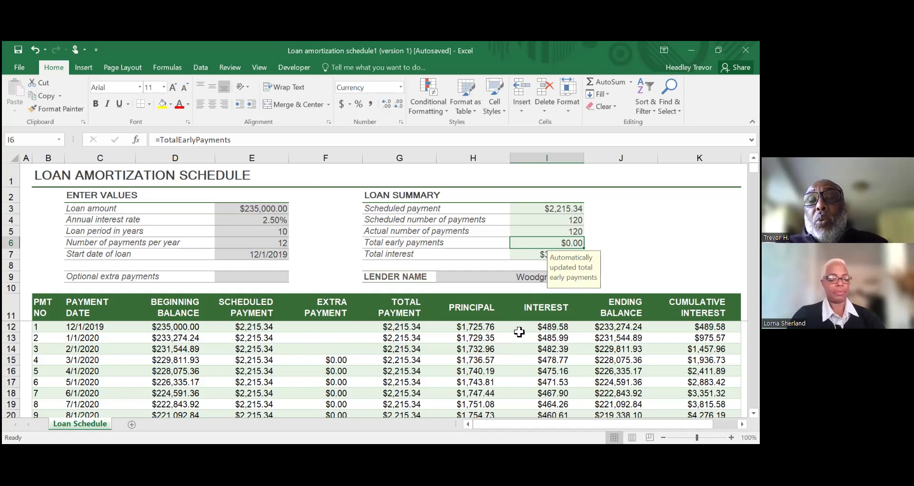
{"action": "left_click", "coordinate": [341, 329]}
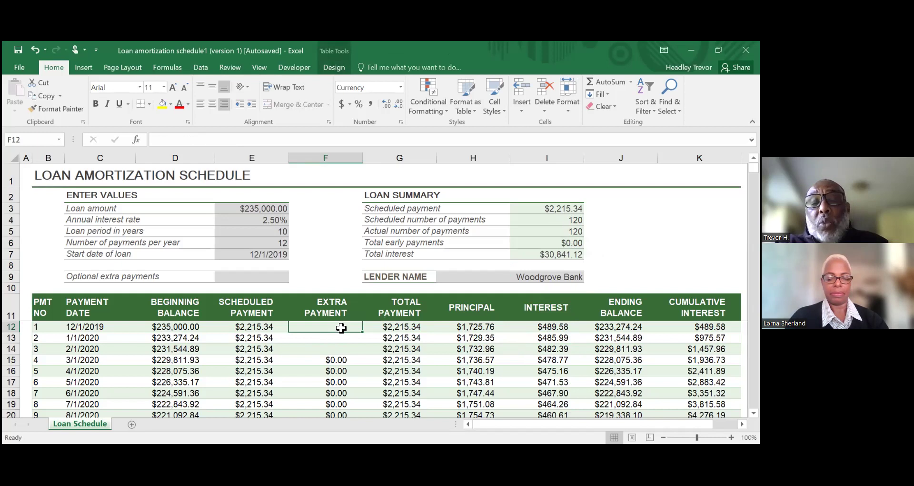
{"action": "type", "text": "1"}
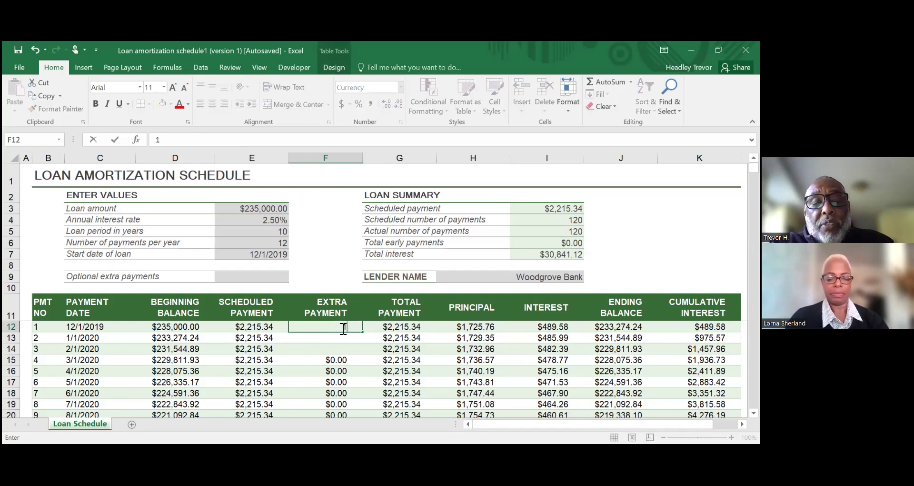
{"action": "type", "text": "5000"}
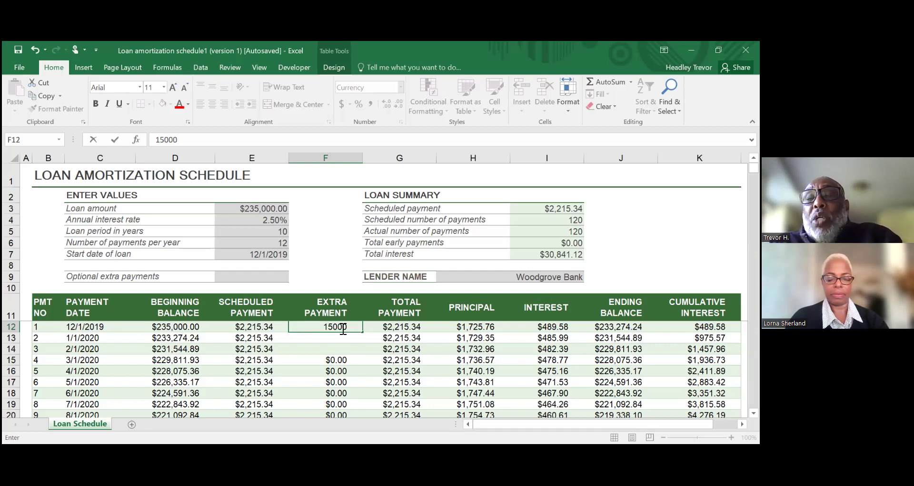
{"action": "key", "text": "Return"}
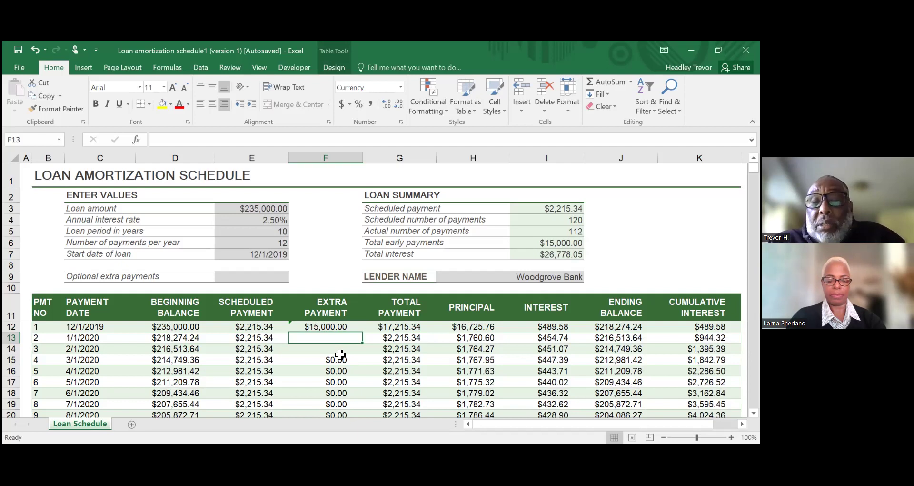
{"action": "type", "text": "1000"}
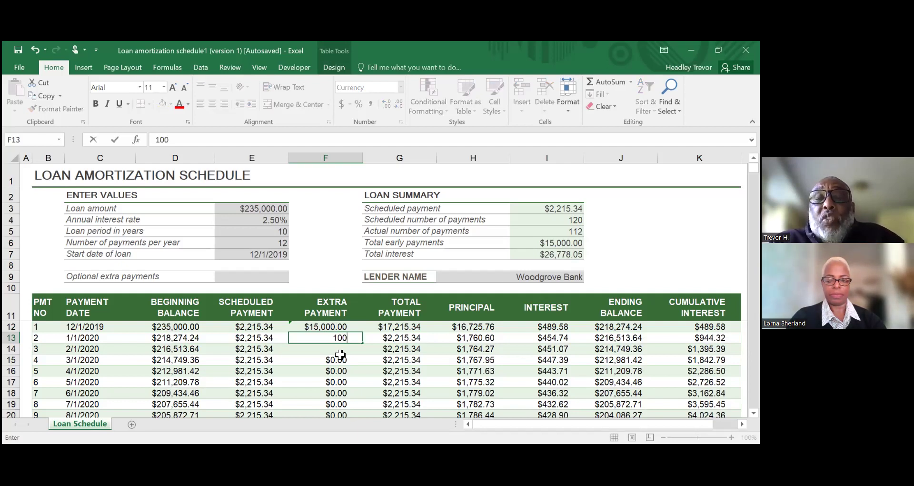
{"action": "type", "text": "0"}
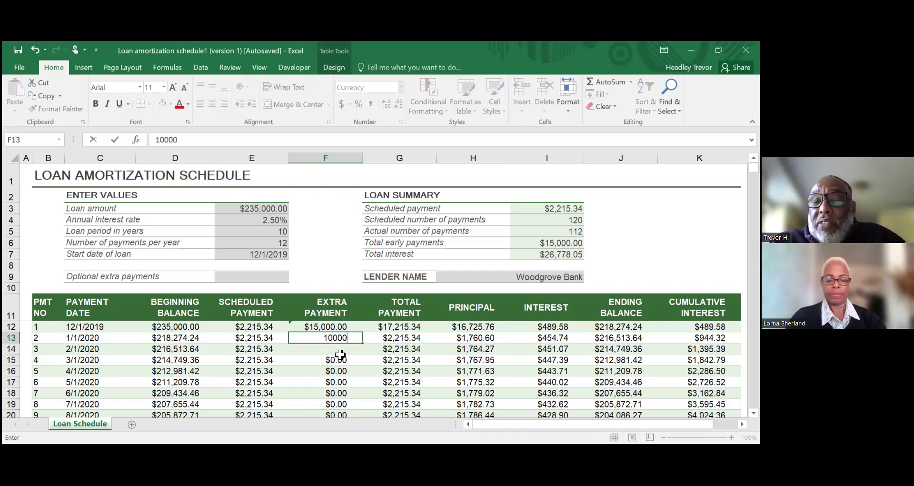
{"action": "key", "text": "Return"}
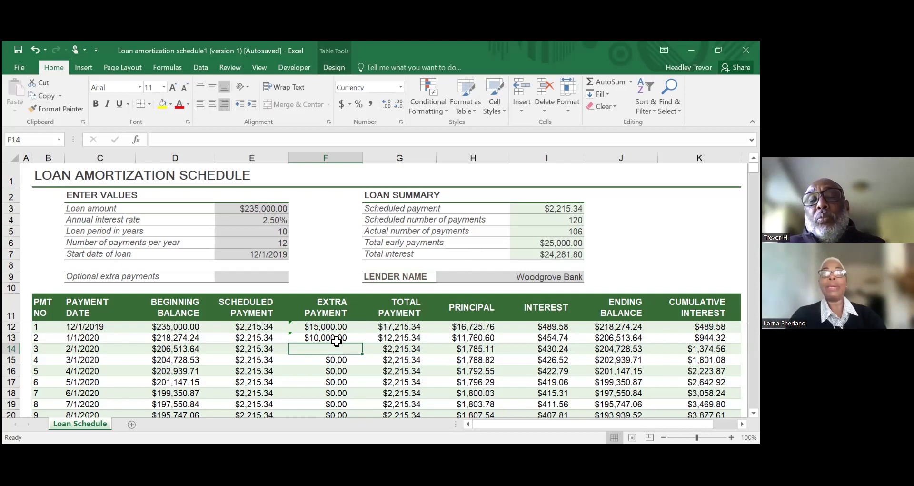
{"action": "left_click", "coordinate": [338, 360]}
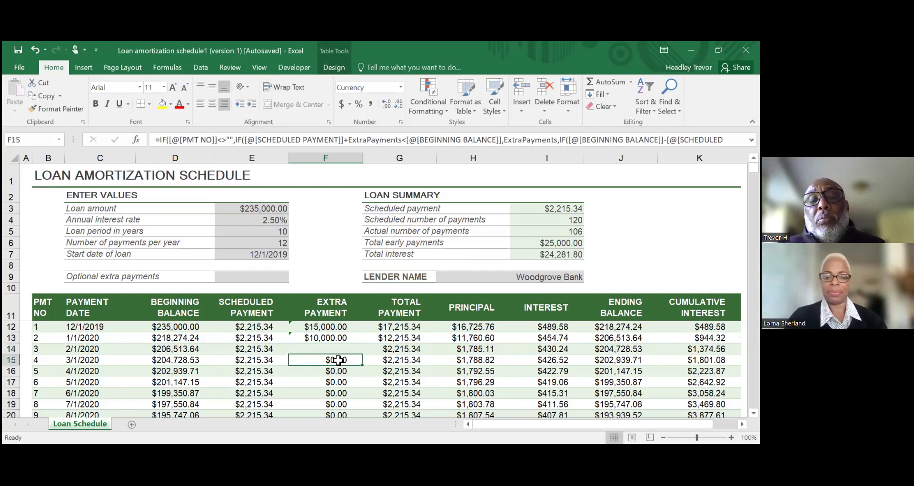
{"action": "left_click", "coordinate": [341, 348]}
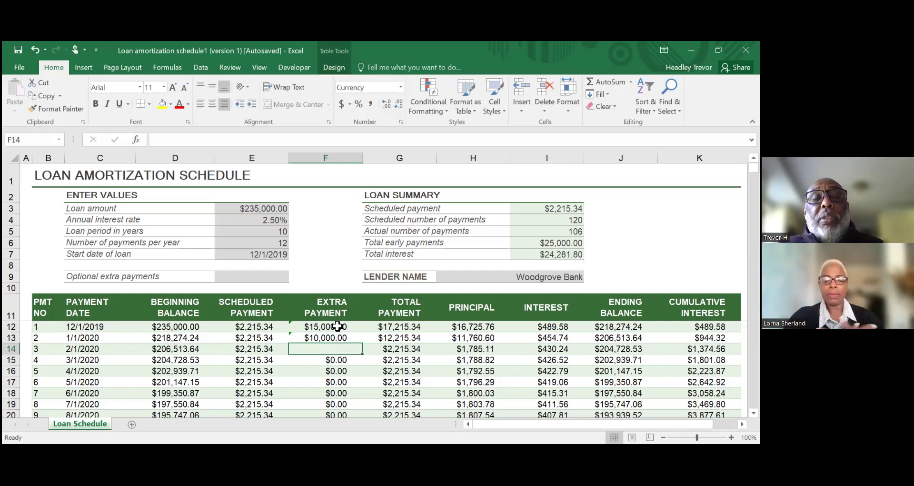
{"action": "left_click", "coordinate": [337, 326]}
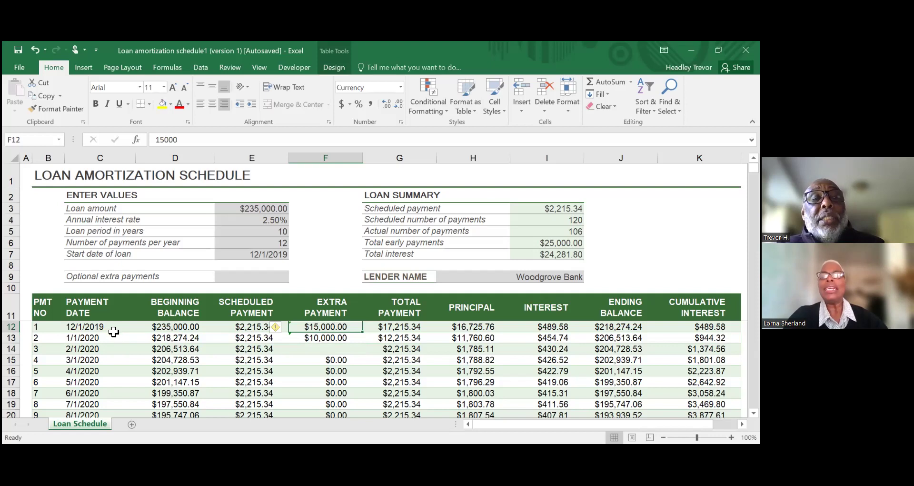
{"action": "left_click", "coordinate": [346, 339]}
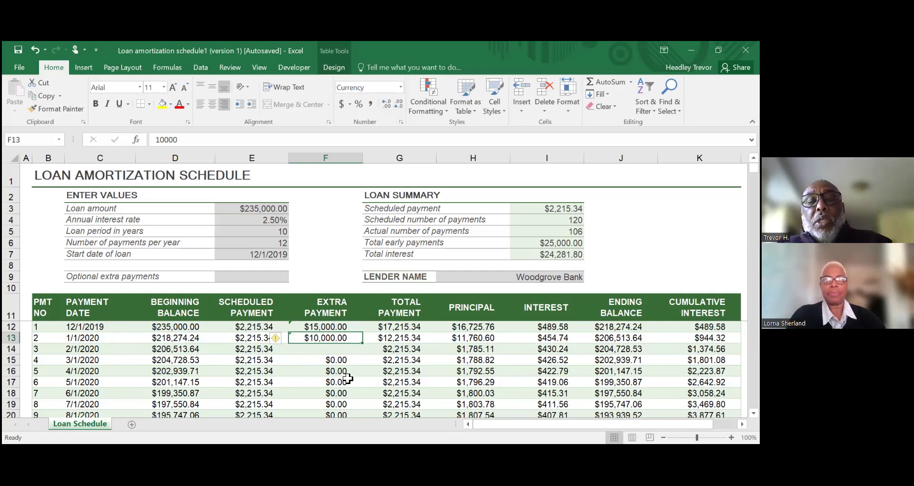
Step: Enter an extra payment of 10000 for payment 90 in cell F101
{"action": "scroll", "coordinate": [344, 378], "scroll_direction": "down", "scroll_amount": 7}
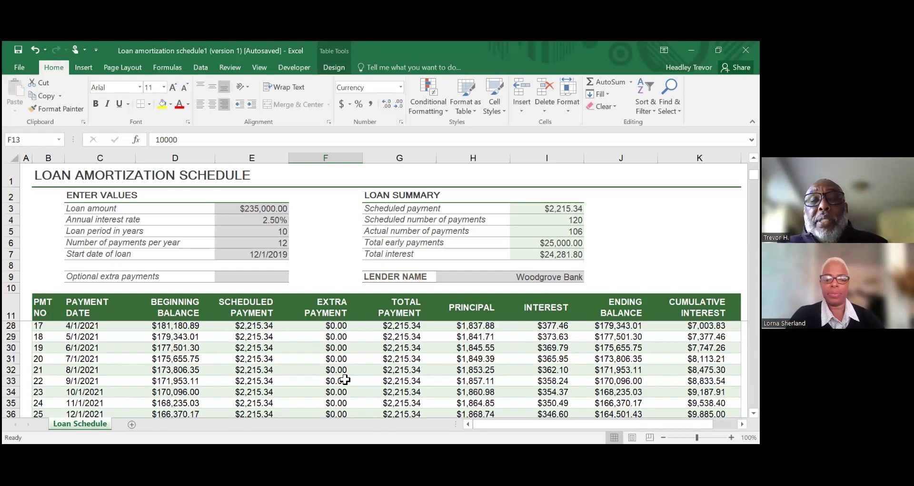
{"action": "scroll", "coordinate": [345, 379], "scroll_direction": "down", "scroll_amount": 13}
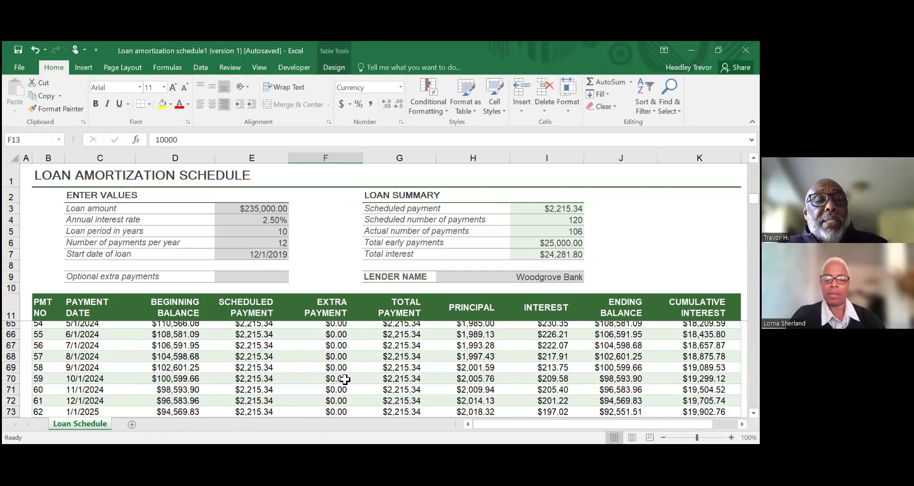
{"action": "scroll", "coordinate": [344, 378], "scroll_direction": "down", "scroll_amount": 5}
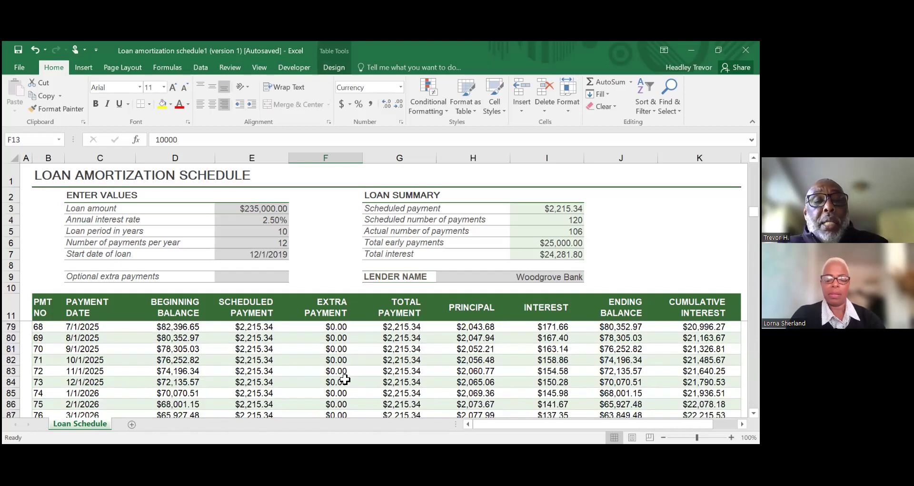
{"action": "scroll", "coordinate": [344, 378], "scroll_direction": "down", "scroll_amount": 4}
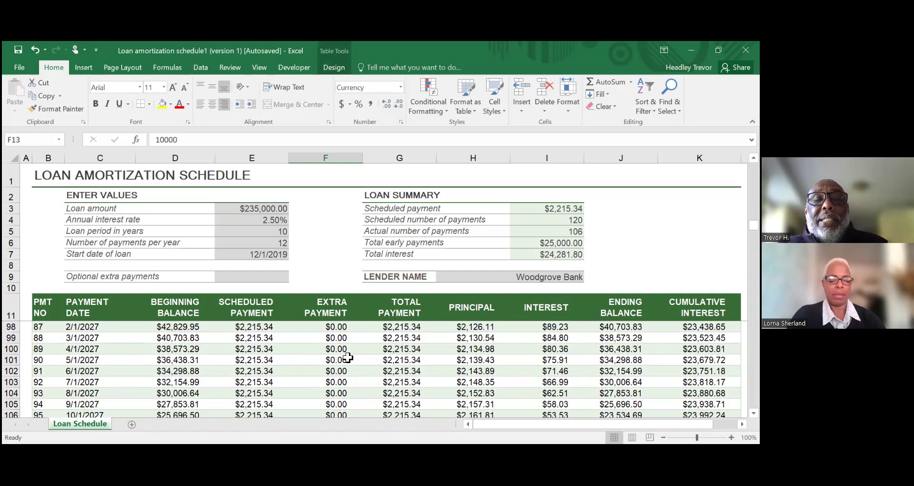
{"action": "left_click", "coordinate": [348, 360]}
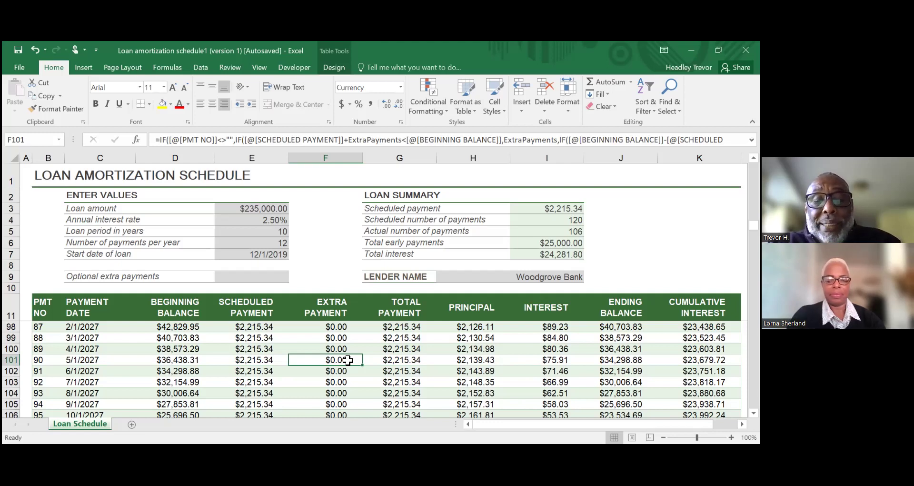
{"action": "type", "text": "10000"}
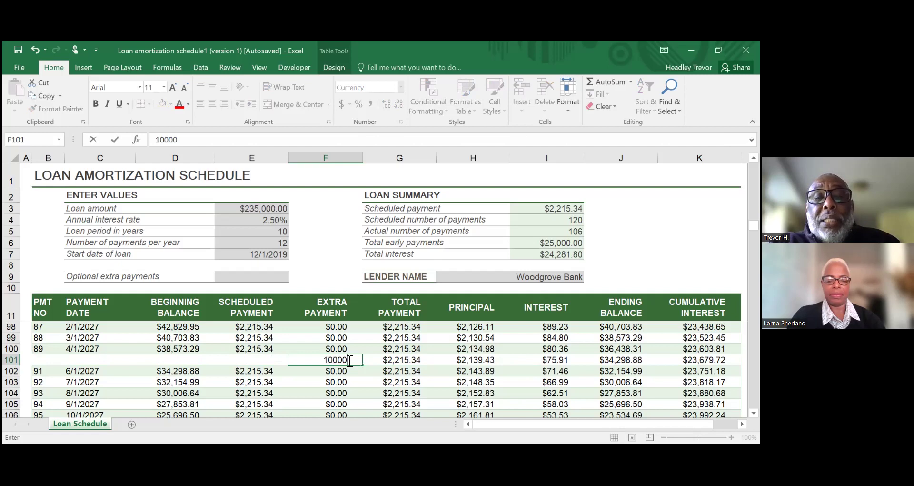
{"action": "key", "text": "ctrl+Return"}
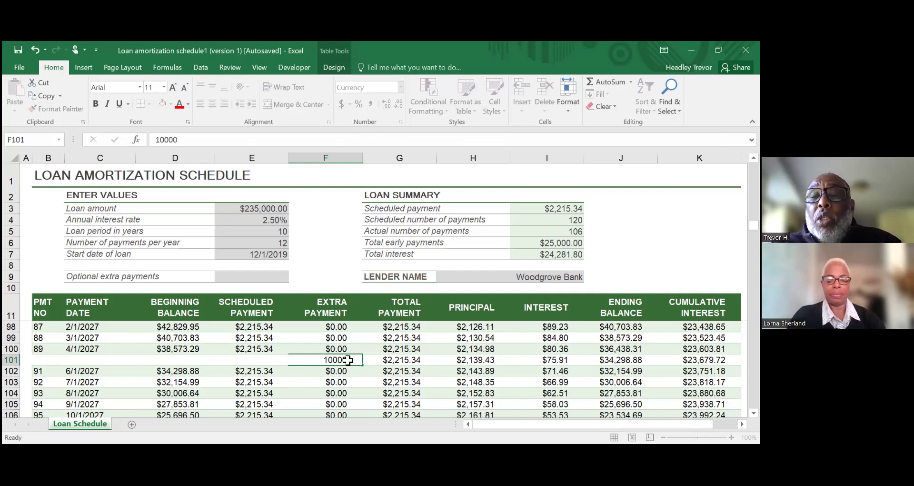
{"action": "key", "text": "Return"}
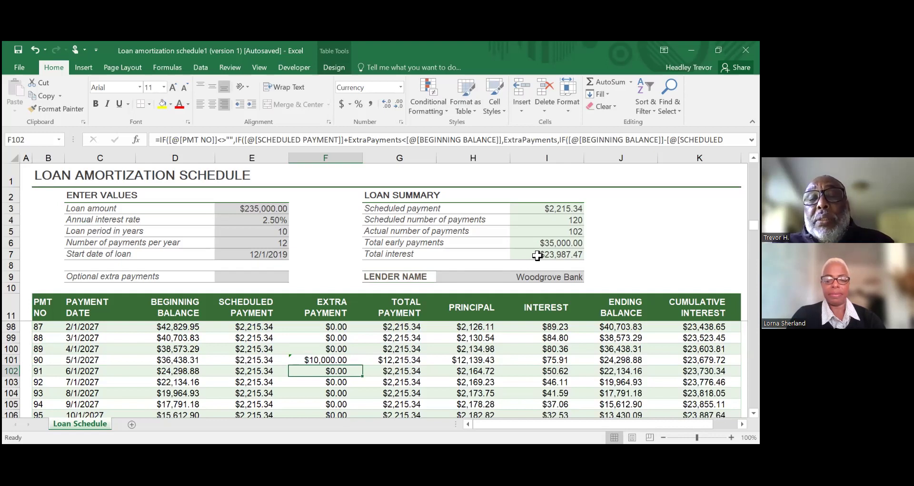
Step: Clear the extra payment for payment 90 in F101 and enter 10000 for payment 3 in F14 instead
{"action": "left_click", "coordinate": [351, 361]}
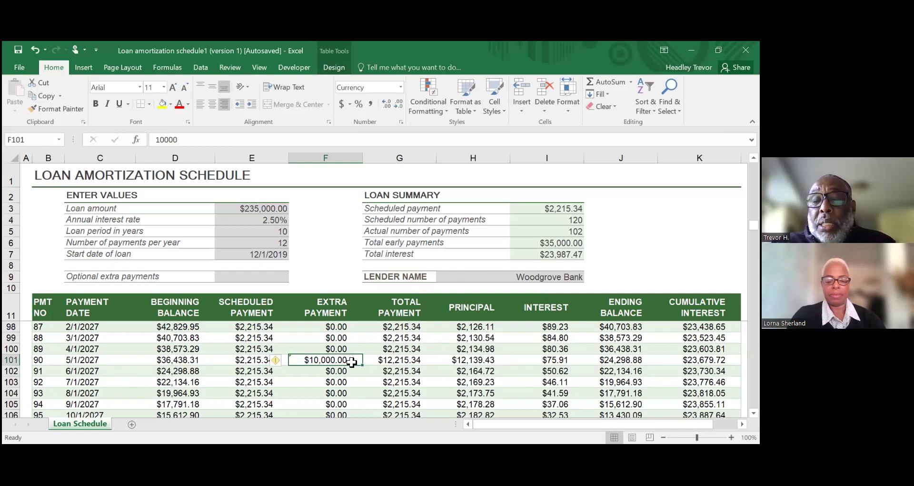
{"action": "key", "text": "Delete"}
{"action": "scroll", "coordinate": [351, 362], "scroll_direction": "up", "scroll_amount": 20}
{"action": "scroll", "coordinate": [351, 362], "scroll_direction": "up", "scroll_amount": 4}
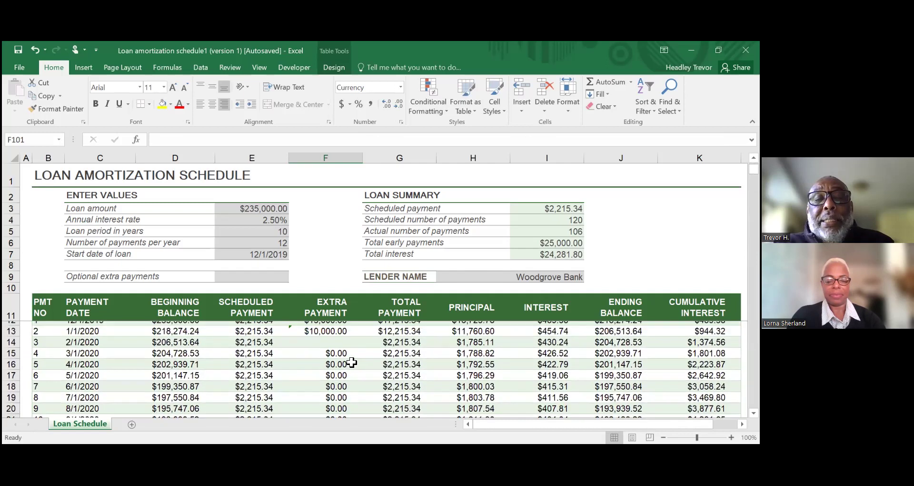
{"action": "left_click", "coordinate": [332, 339]}
{"action": "type", "text": "100000"}
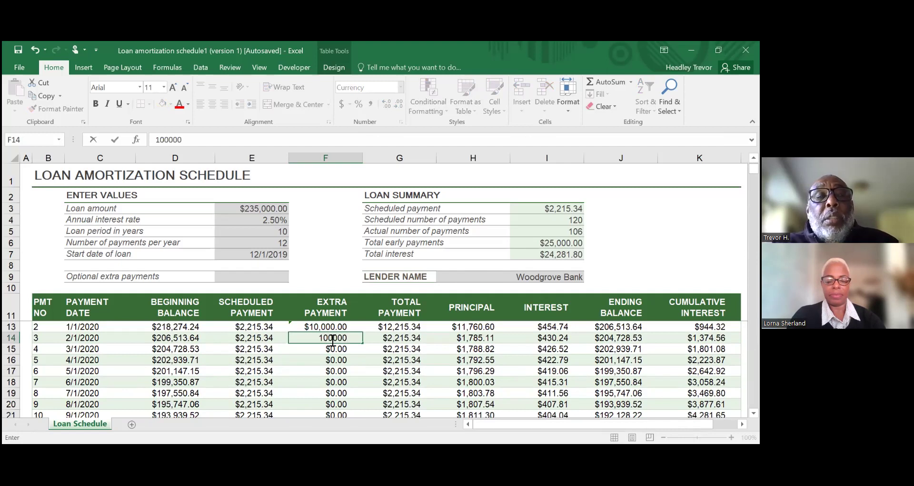
{"action": "key", "text": "BackSpace"}
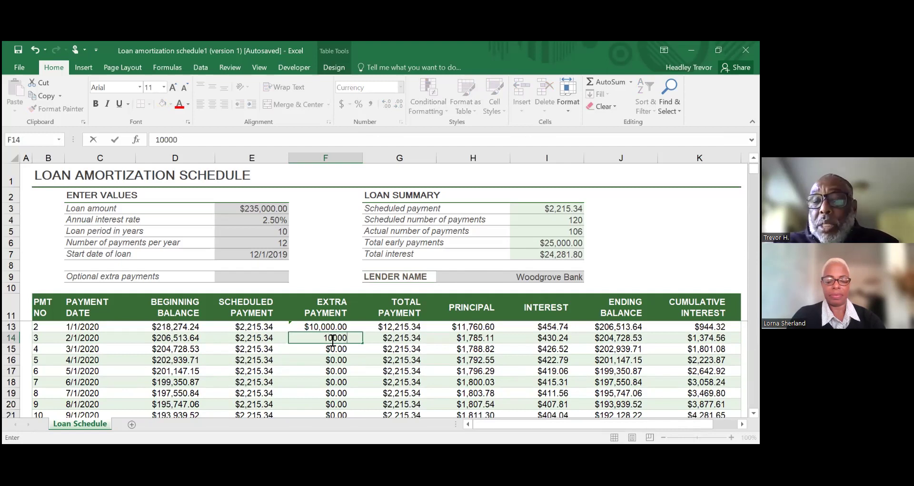
{"action": "key", "text": "ctrl+Return"}
{"action": "key", "text": "Down"}
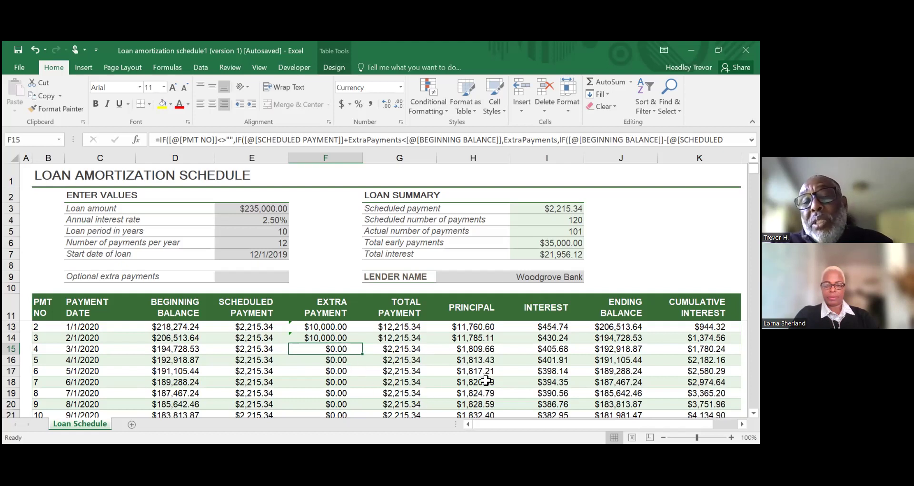
Step: Examine the principal, interest and balance columns from the first payments down to about payment 92, and return to payment 1
{"action": "scroll", "coordinate": [548, 385], "scroll_direction": "up", "scroll_amount": 1}
{"action": "scroll", "coordinate": [549, 385], "scroll_direction": "down", "scroll_amount": 2}
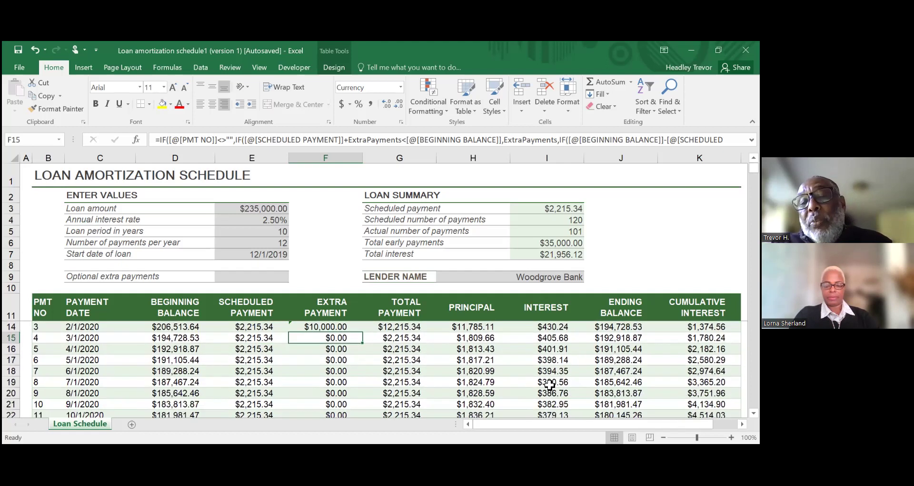
{"action": "scroll", "coordinate": [548, 384], "scroll_direction": "down", "scroll_amount": 2}
{"action": "scroll", "coordinate": [581, 406], "scroll_direction": "down", "scroll_amount": 2}
{"action": "scroll", "coordinate": [581, 406], "scroll_direction": "down", "scroll_amount": 8}
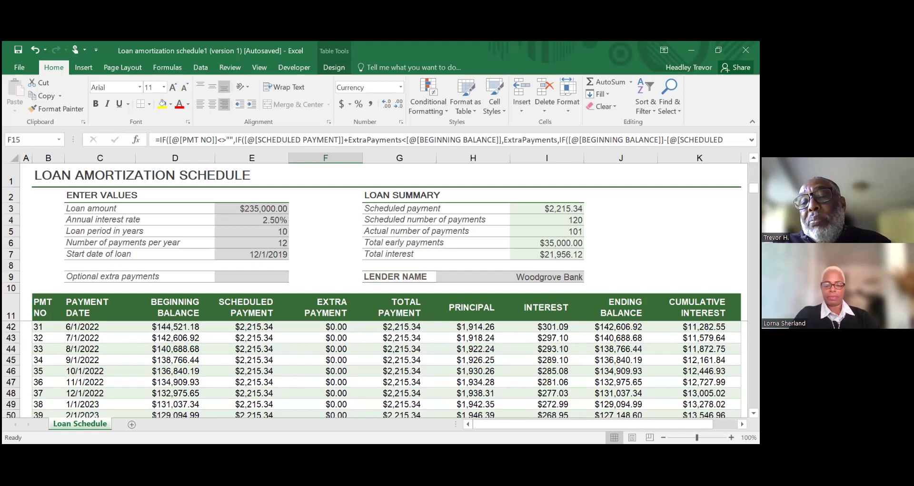
{"action": "scroll", "coordinate": [386, 369], "scroll_direction": "down", "scroll_amount": 12}
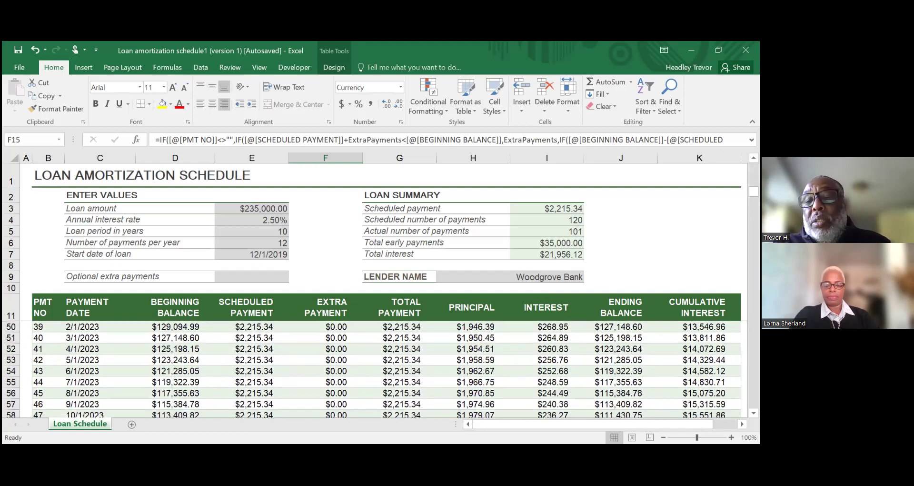
{"action": "scroll", "coordinate": [386, 369], "scroll_direction": "down", "scroll_amount": 2}
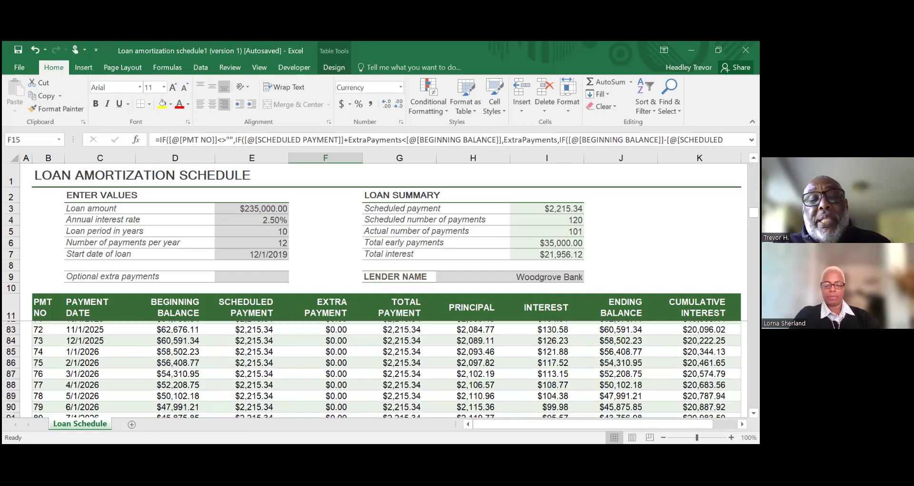
{"action": "scroll", "coordinate": [386, 369], "scroll_direction": "down", "scroll_amount": 3}
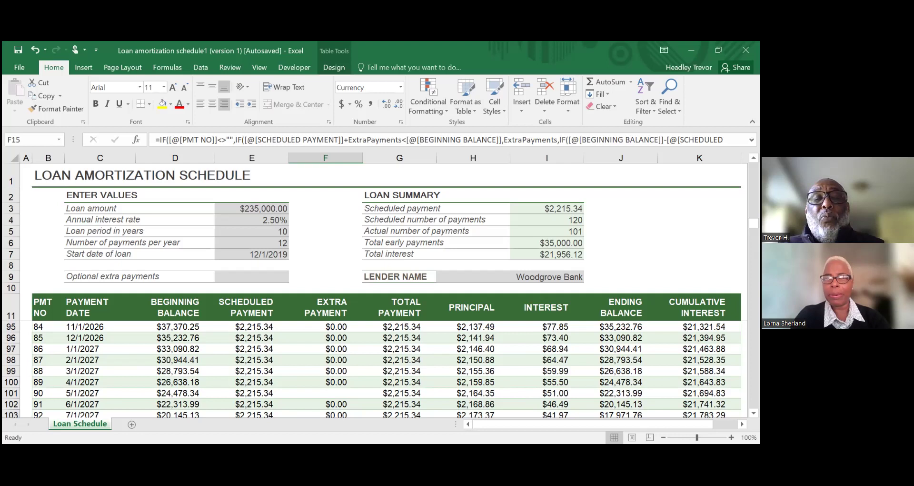
{"action": "scroll", "coordinate": [386, 370], "scroll_direction": "up", "scroll_amount": 15}
{"action": "scroll", "coordinate": [386, 369], "scroll_direction": "up", "scroll_amount": 14}
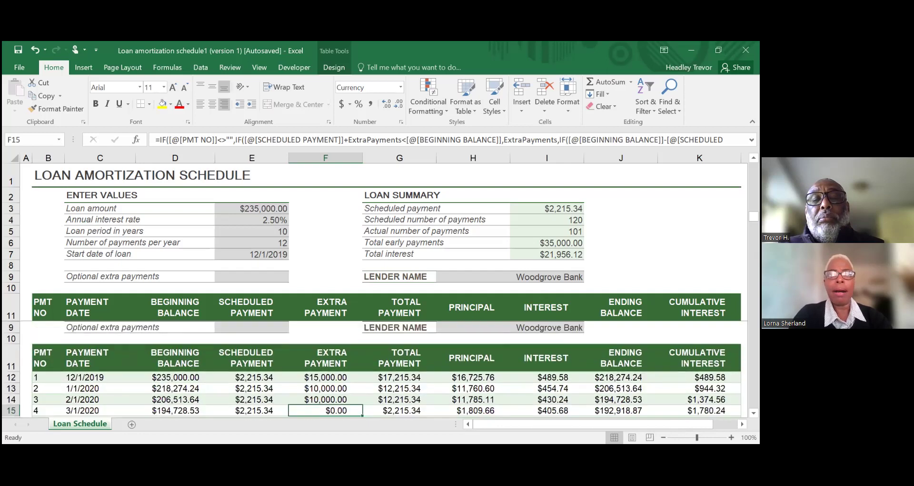
{"action": "scroll", "coordinate": [386, 370], "scroll_direction": "up", "scroll_amount": 3}
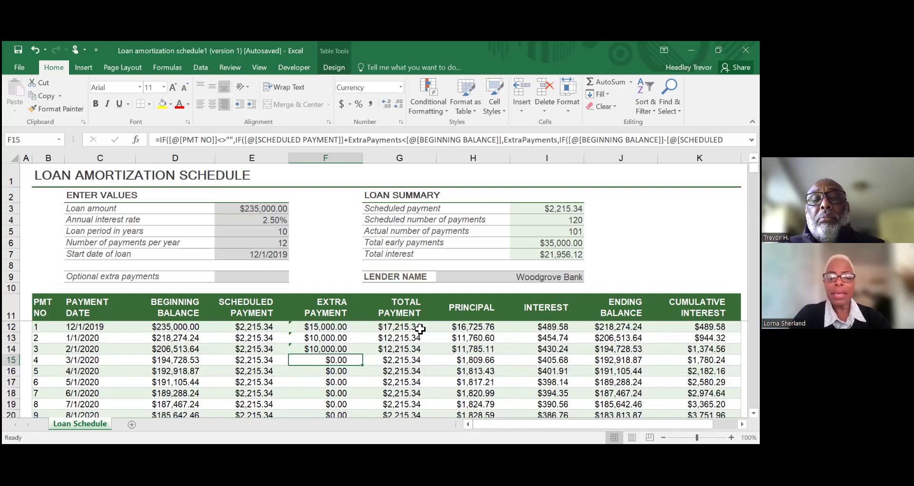
Step: Clear the extra payment amounts for payments 1, 2 and 3 in cells F12 to F14
{"action": "left_click", "coordinate": [350, 328]}
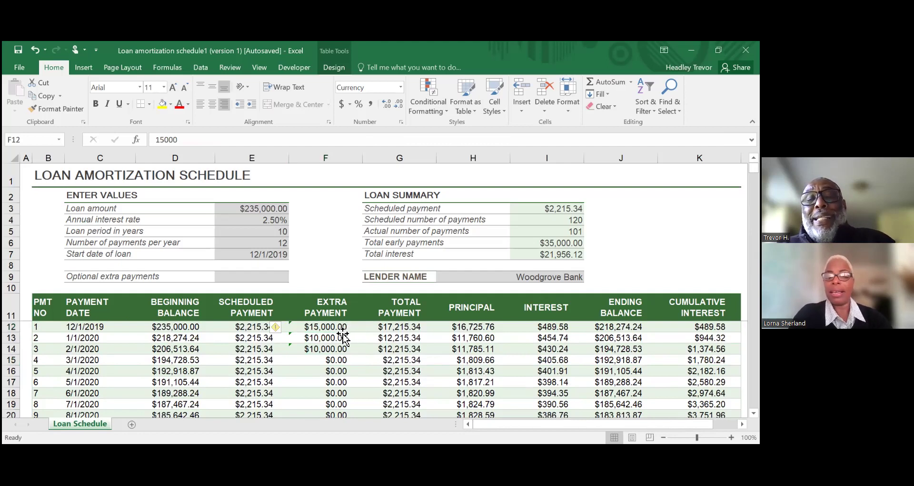
{"action": "left_click", "coordinate": [338, 338]}
{"action": "left_click", "coordinate": [344, 324]}
{"action": "key", "text": "Delete"}
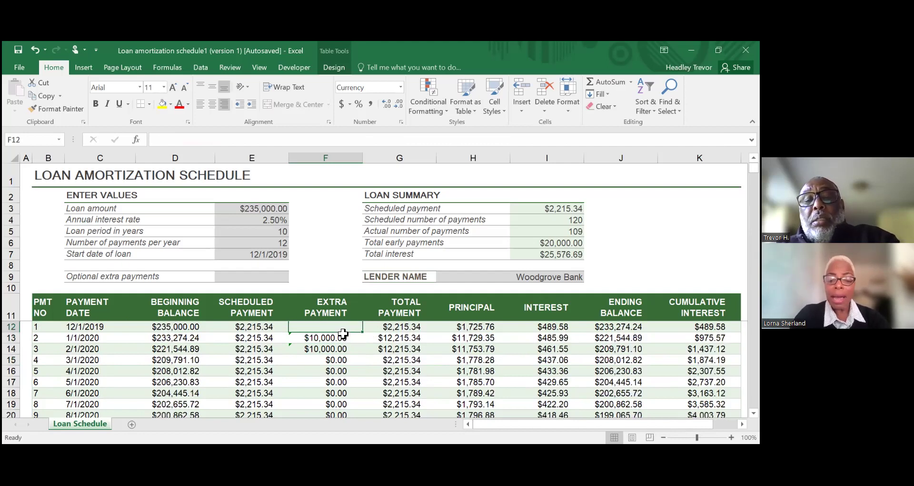
{"action": "left_click", "coordinate": [344, 337]}
{"action": "key", "text": "Delete"}
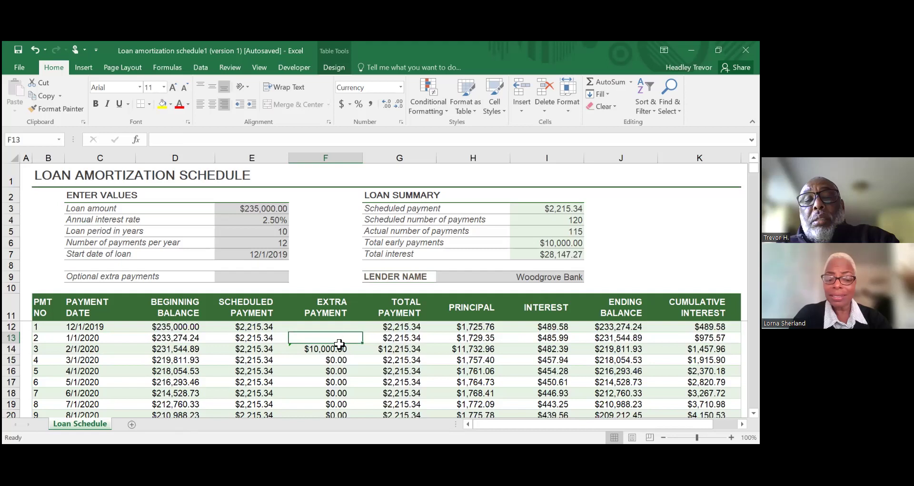
{"action": "left_click", "coordinate": [335, 350]}
{"action": "key", "text": "Delete"}
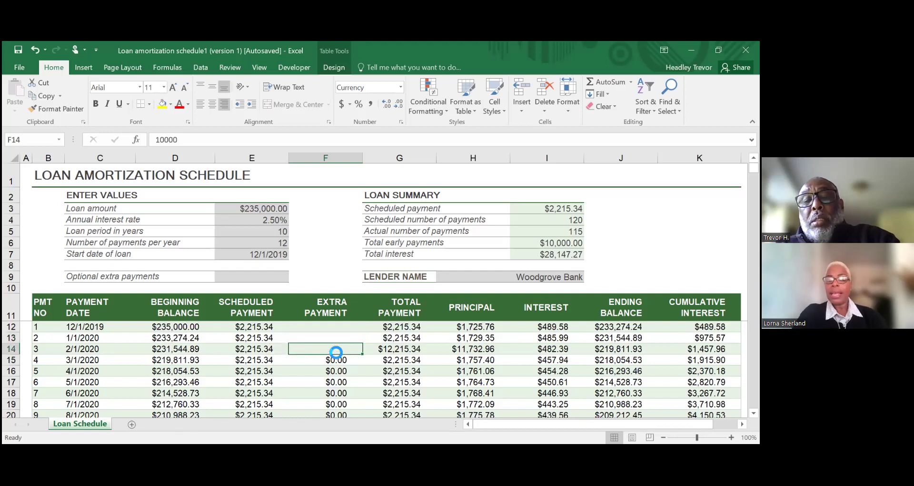
{"action": "left_click", "coordinate": [337, 371]}
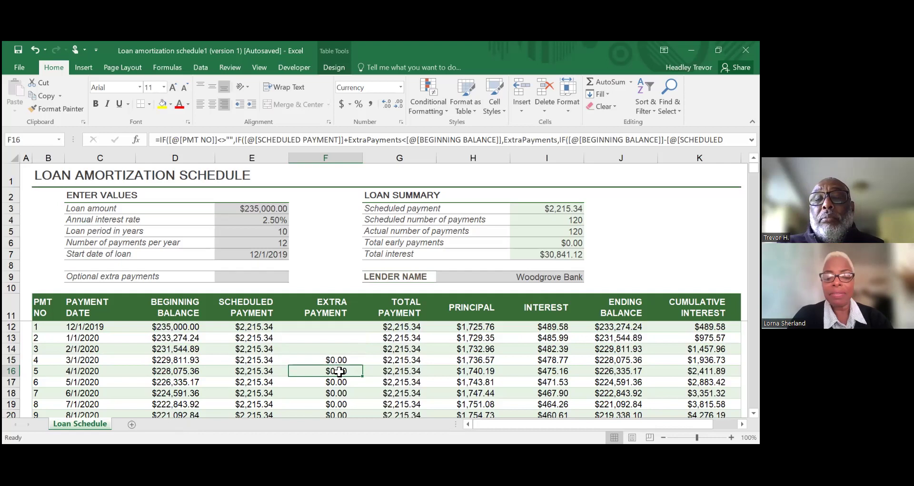
{"action": "left_click", "coordinate": [269, 279]}
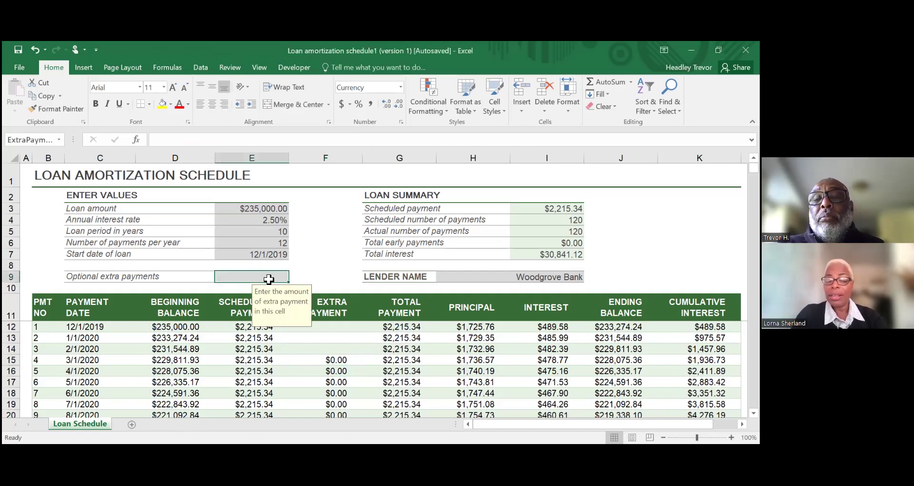
{"action": "type", "text": "22"}
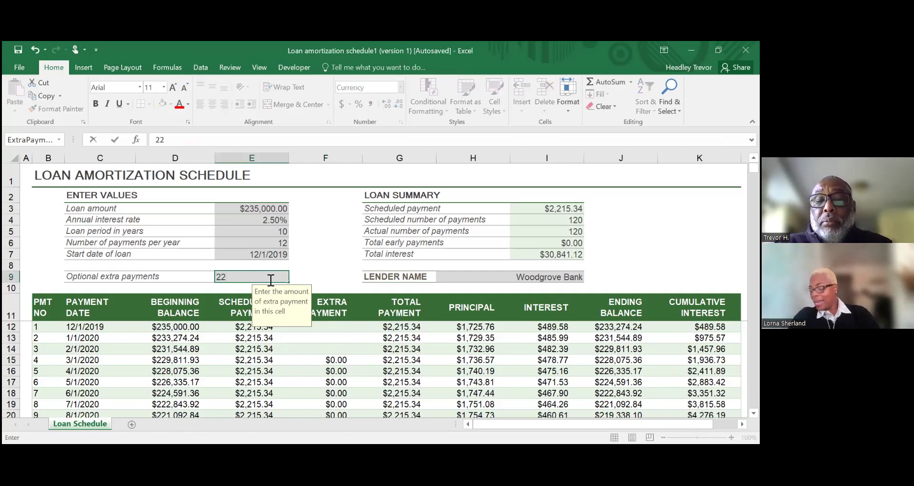
{"action": "key", "text": "BackSpace"}
{"action": "key", "text": "BackSpace"}
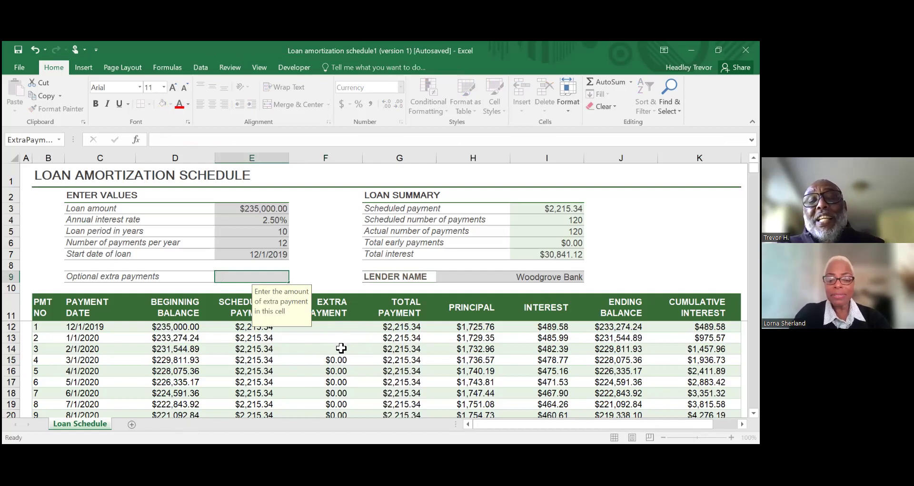
{"action": "left_click", "coordinate": [341, 348]}
{"action": "left_click", "coordinate": [348, 336]}
{"action": "left_click", "coordinate": [347, 327]}
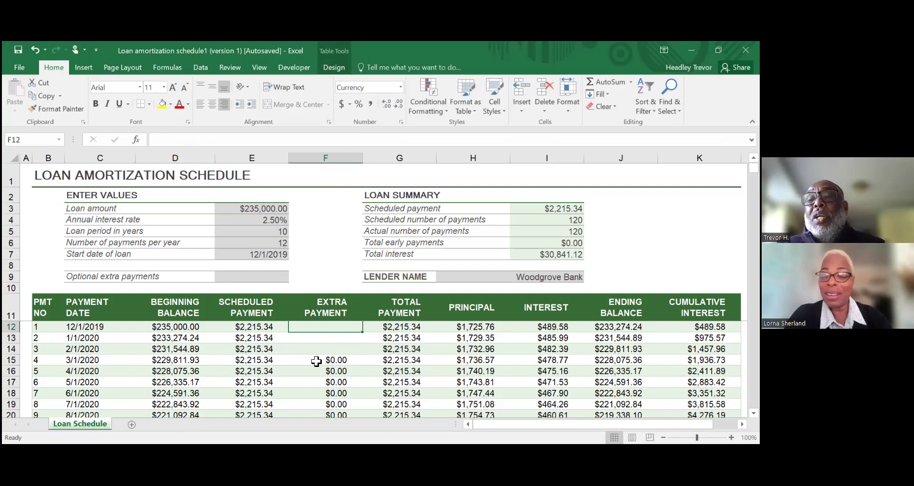